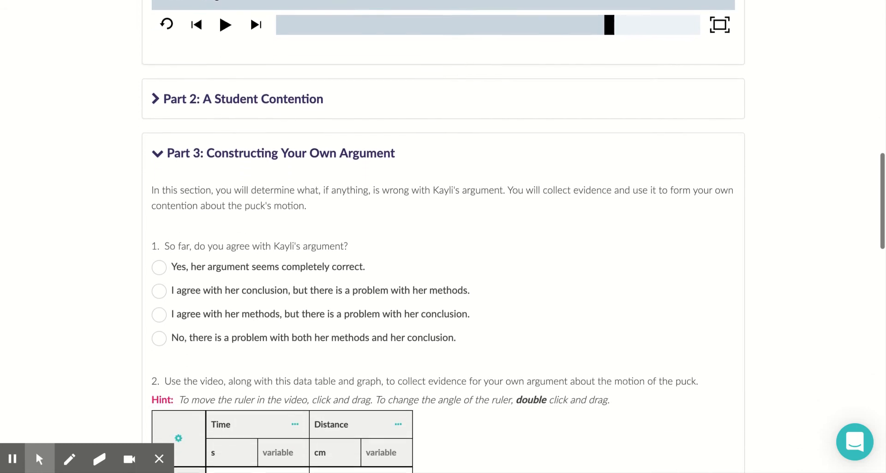
- Review the puck ramp video, the time and distance data table, and the Distance vs Time graph
scroll(219, 132, up, 7)
scroll(443, 231, up, 3)
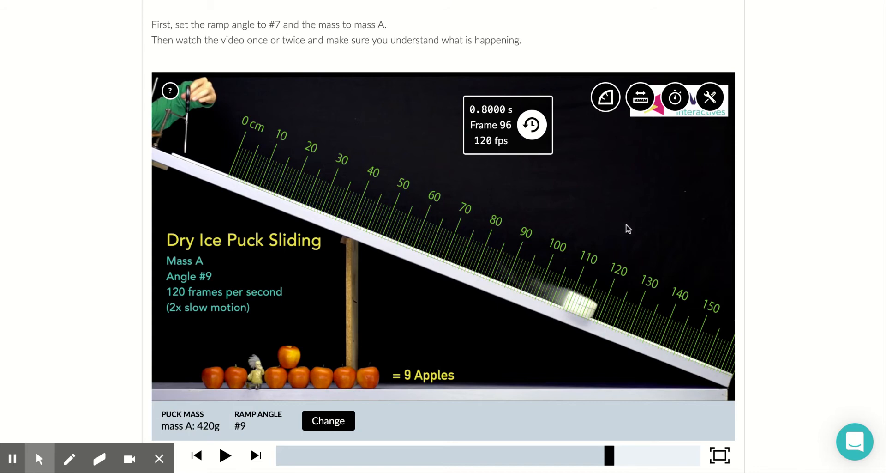
scroll(626, 226, down, 6)
scroll(626, 223, down, 10)
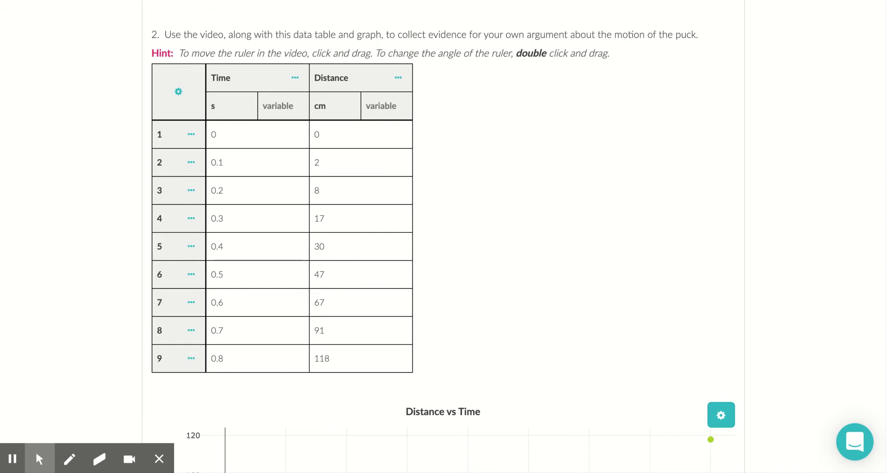
scroll(443, 249, down, 2)
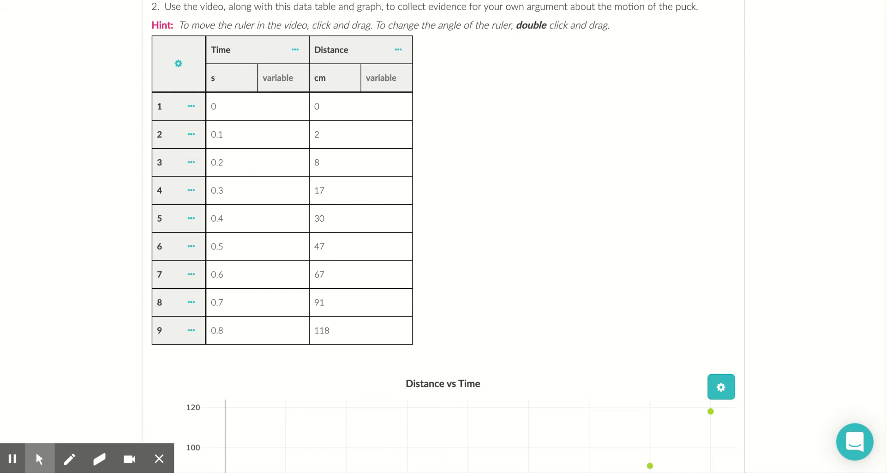
scroll(477, 111, down, 5)
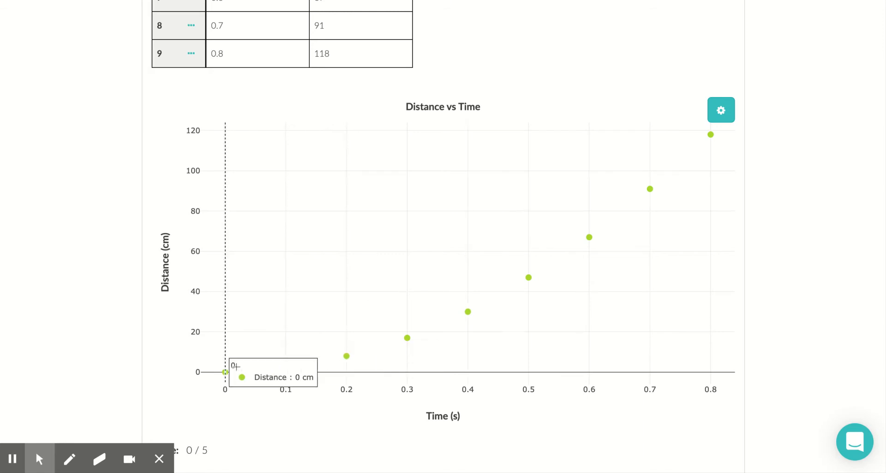
mouse_move(648, 187)
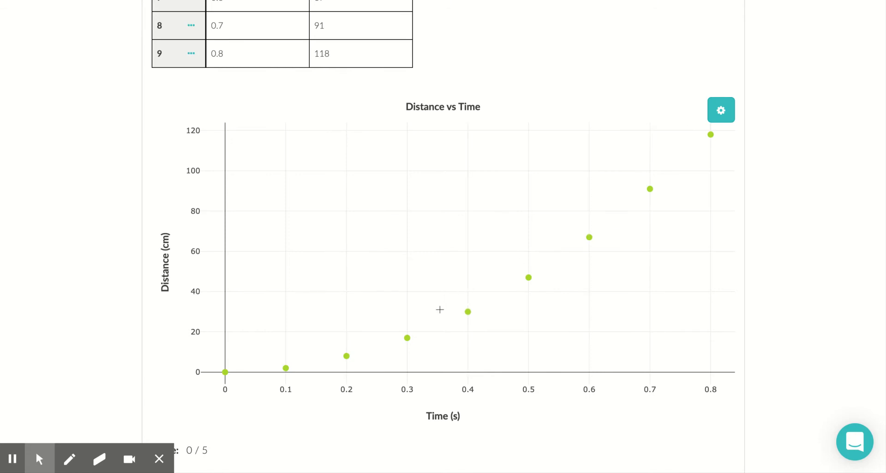
scroll(418, 300, up, 1)
scroll(420, 289, up, 5)
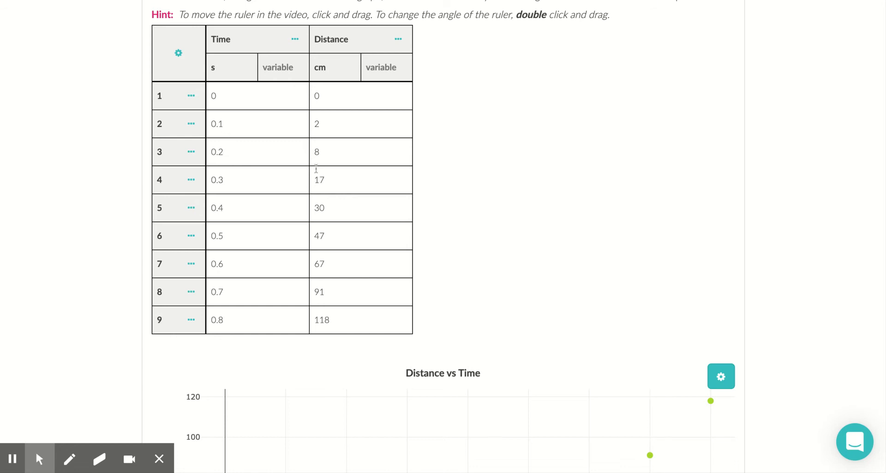
scroll(489, 252, down, 6)
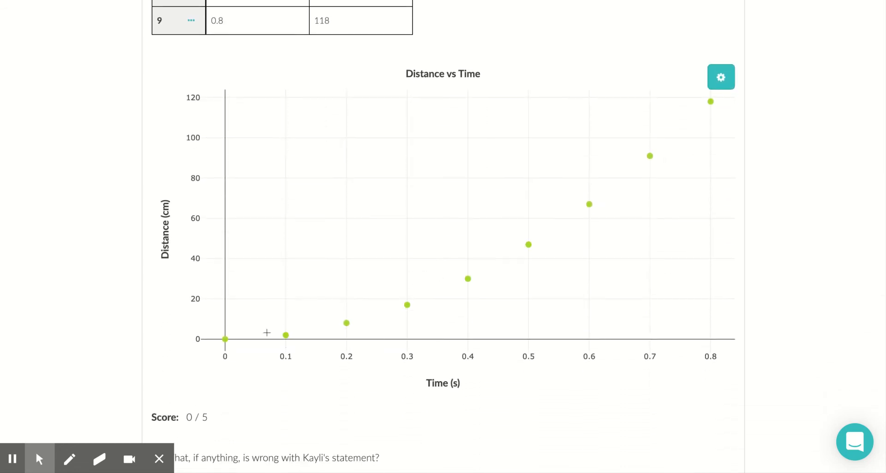
mouse_move(476, 276)
- Apply a linear curve fit (y = Ax + B) to the Distance data on the graph
click(723, 81)
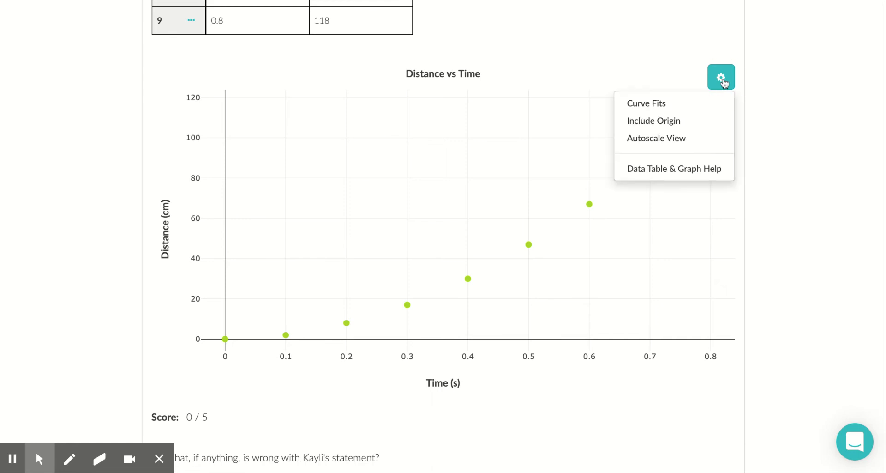
click(648, 108)
click(414, 251)
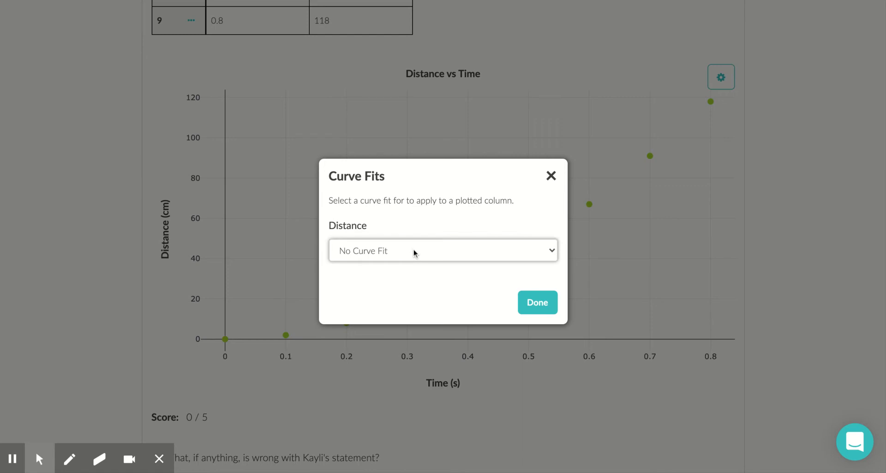
click(524, 283)
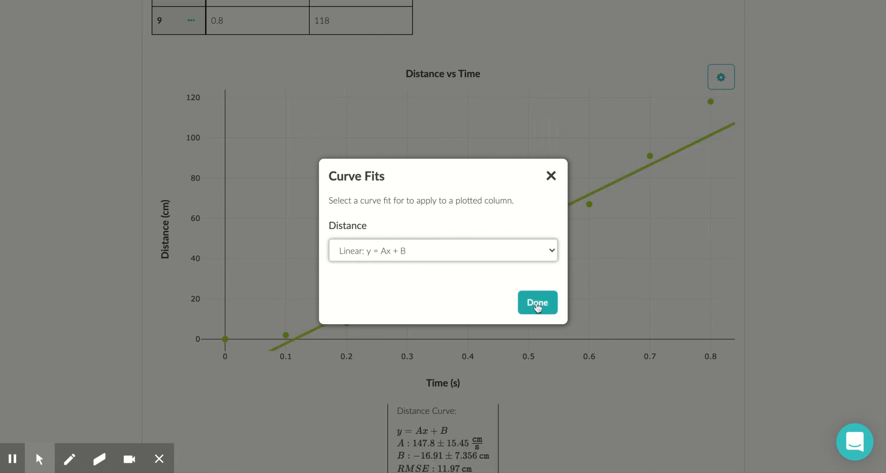
click(537, 305)
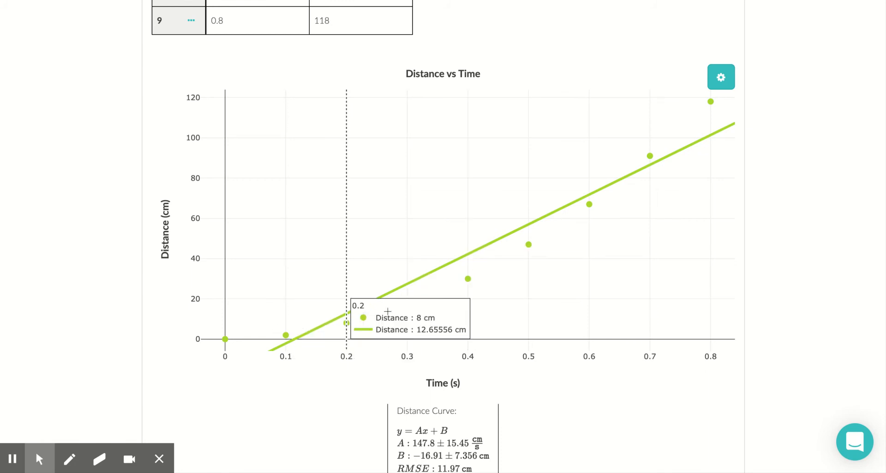
- Exclude the graph points from 0.2 s to 0.8 s so the linear fit uses only the 0 s and 0.1 s points
click(706, 106)
click(650, 156)
click(590, 204)
click(518, 249)
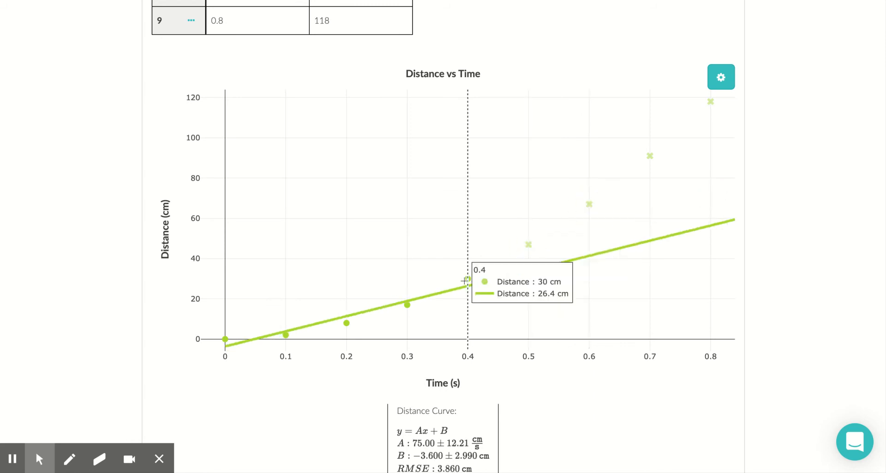
click(467, 279)
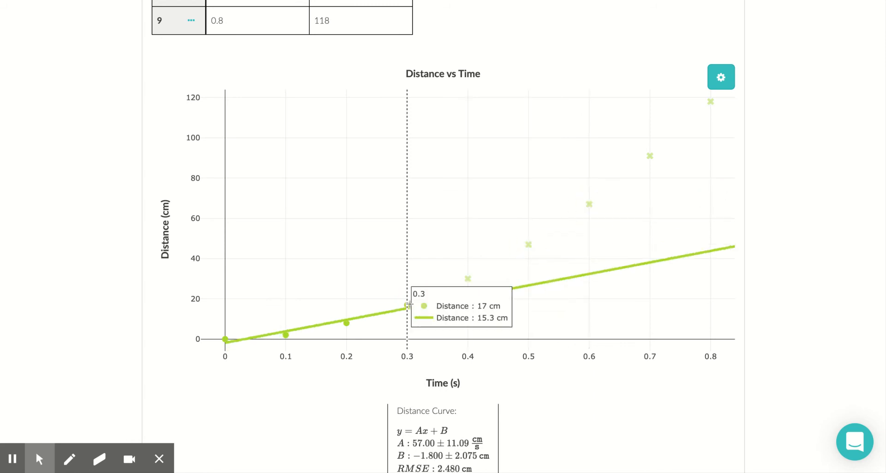
click(359, 322)
click(346, 322)
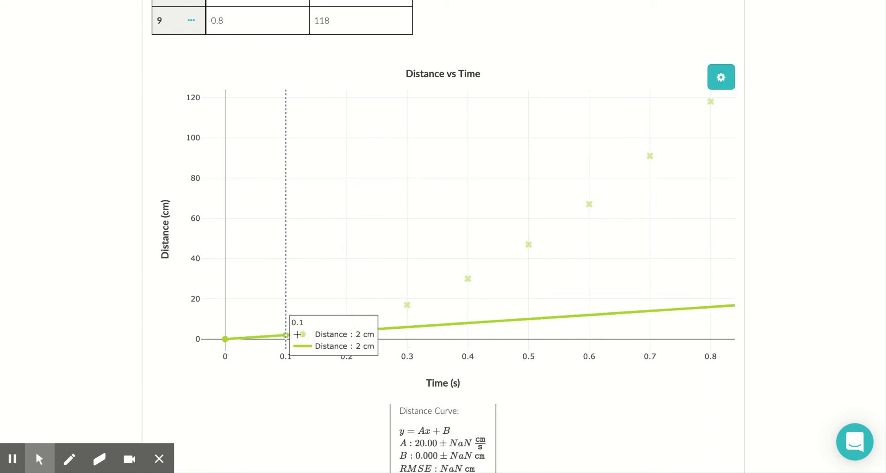
- Insert a new column to the right of Distance in the data table and name it Velocity
scroll(295, 334, up, 7)
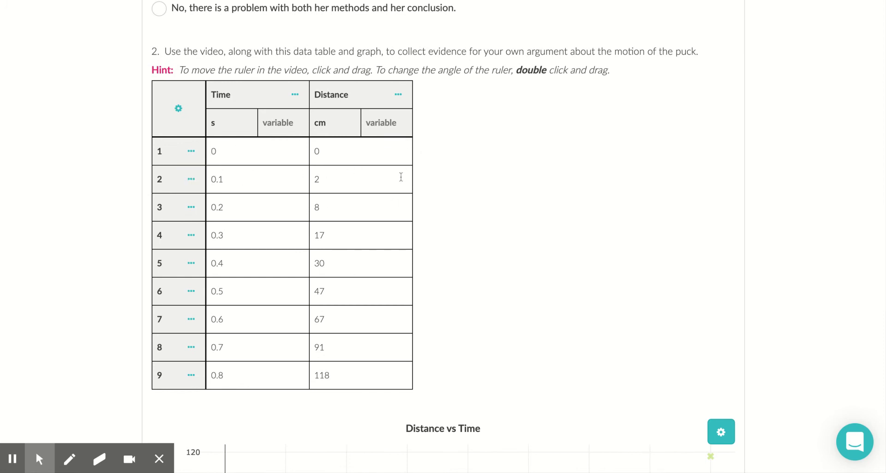
scroll(364, 301, down, 9)
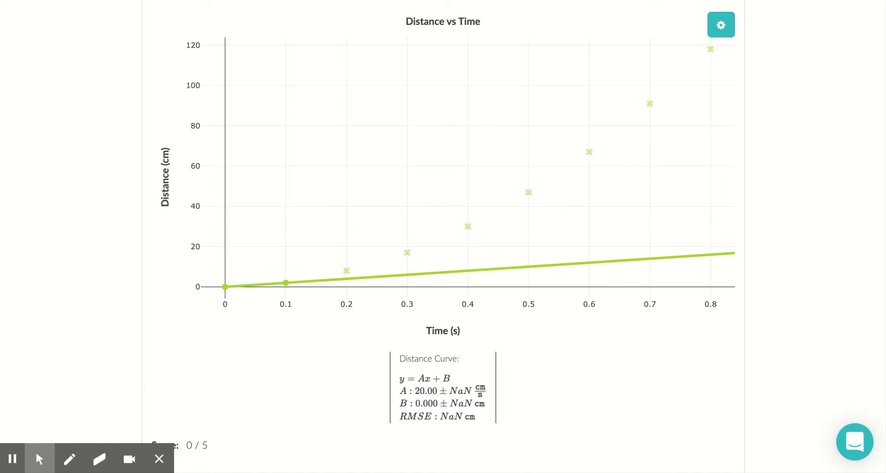
scroll(530, 397, down, 1)
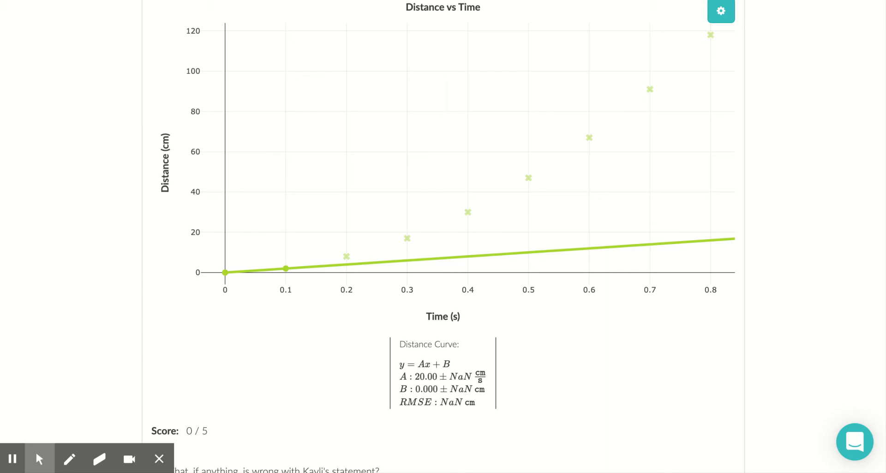
scroll(443, 236, up, 6)
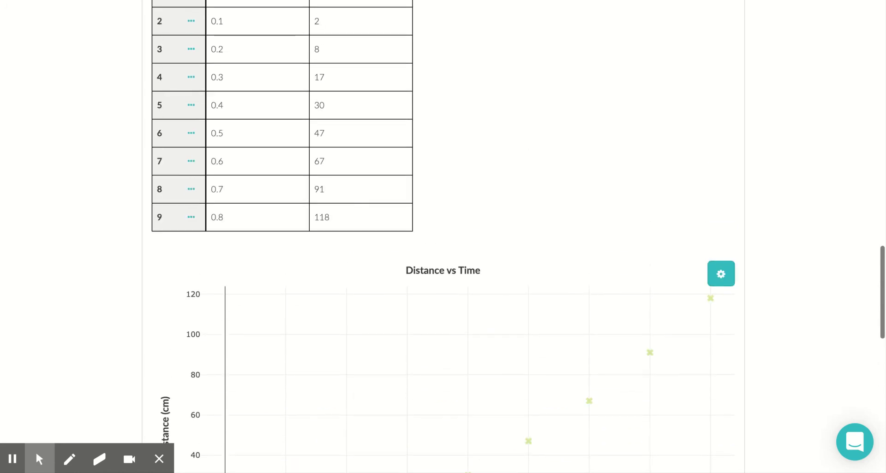
scroll(469, 229, up, 4)
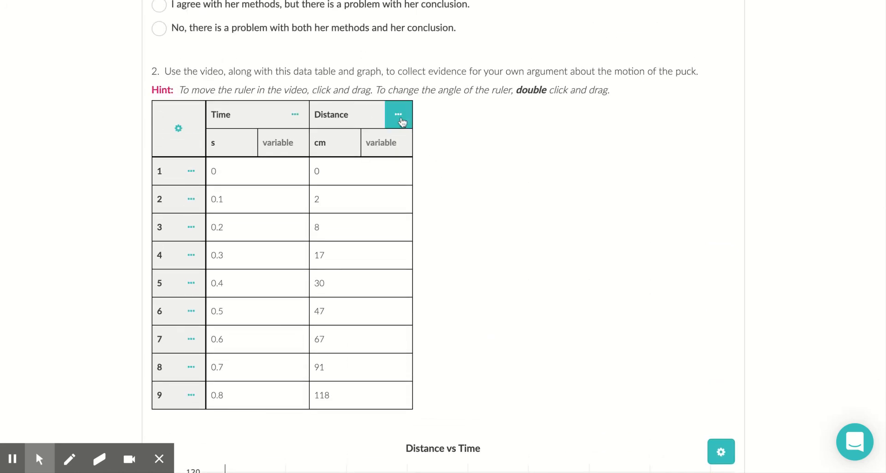
click(399, 115)
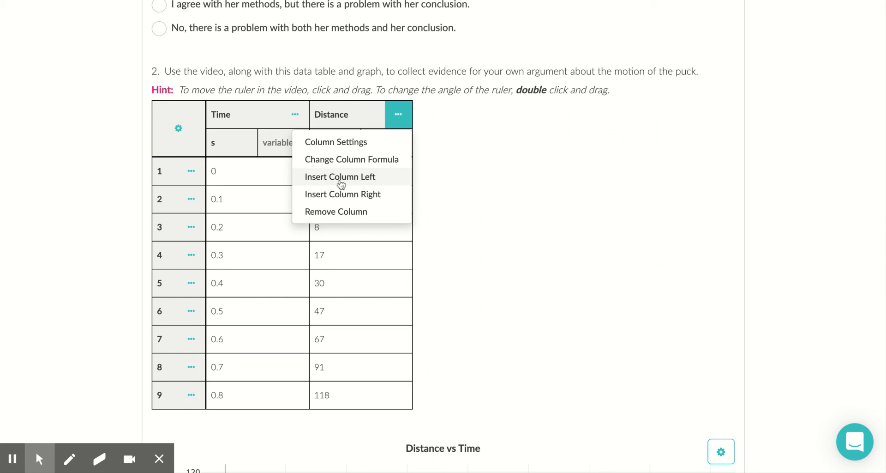
click(337, 194)
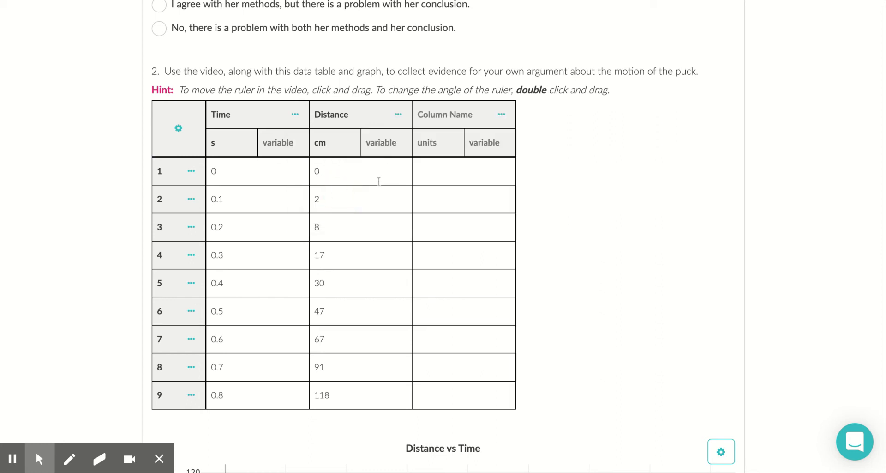
click(451, 107)
text(Velocity)
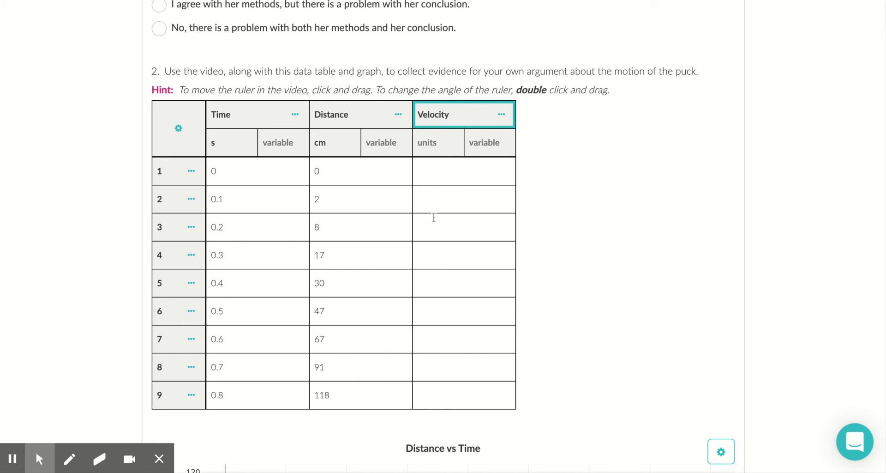
- Read the slope of the fit through the first two points and enter 20 as the velocity at 0.1 s
click(459, 194)
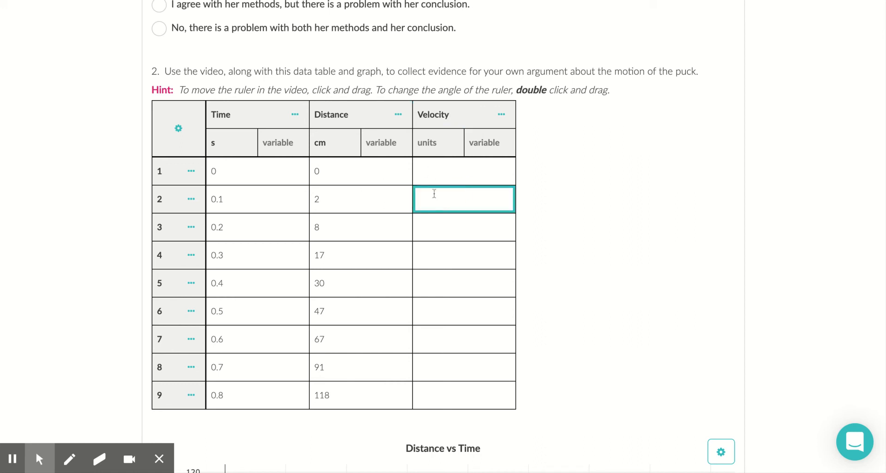
scroll(462, 299, down, 6)
scroll(463, 300, down, 3)
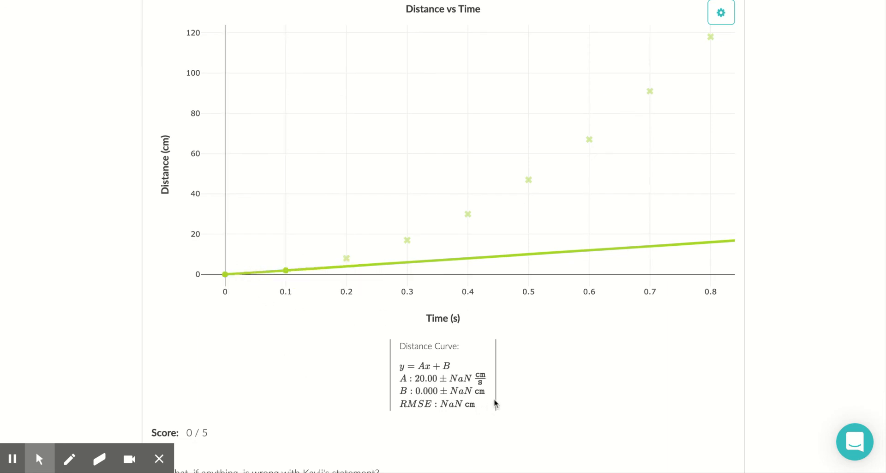
scroll(491, 405, down, 1)
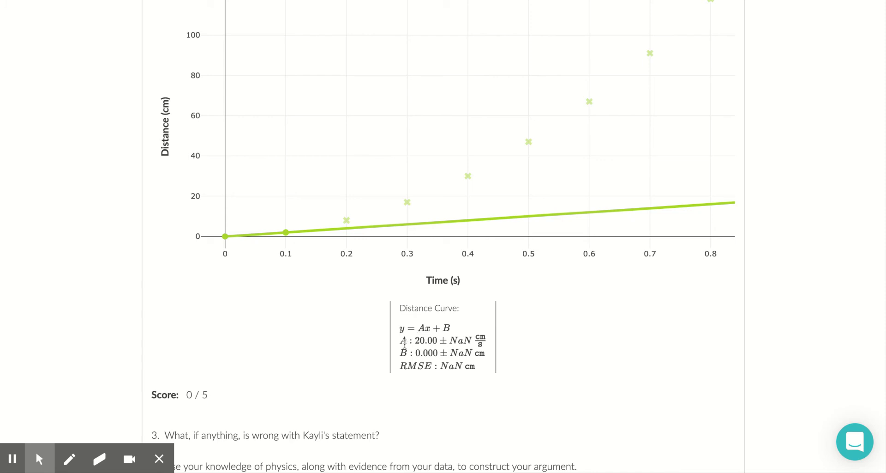
scroll(567, 353, up, 7)
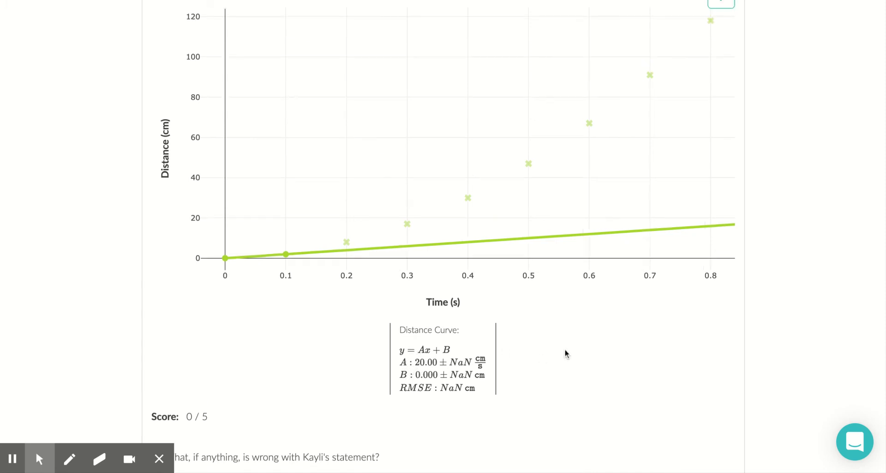
scroll(567, 354, up, 2)
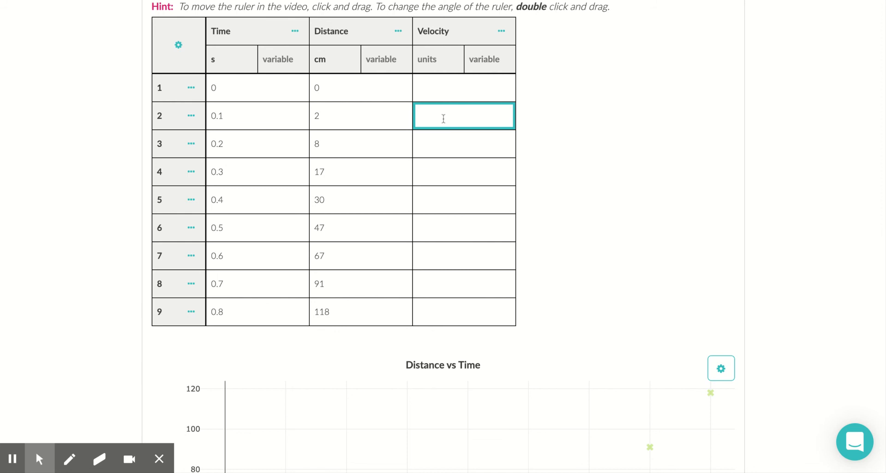
text(20)
key(Return)
- Set the Velocity column's units to cm/s
scroll(509, 220, down, 5)
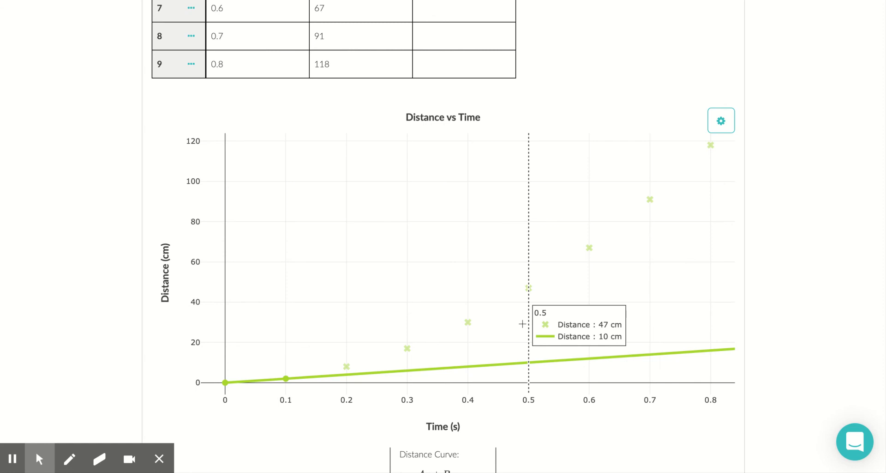
scroll(523, 322, up, 8)
click(423, 179)
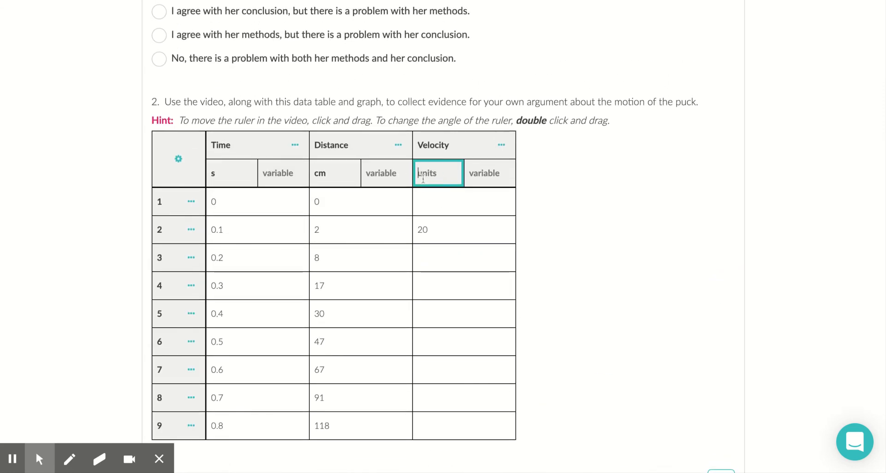
text(cm/s)
- Include the 0.2 s point and exclude the 0 s point so the linear fit uses only 0.1 s and 0.2 s
click(448, 258)
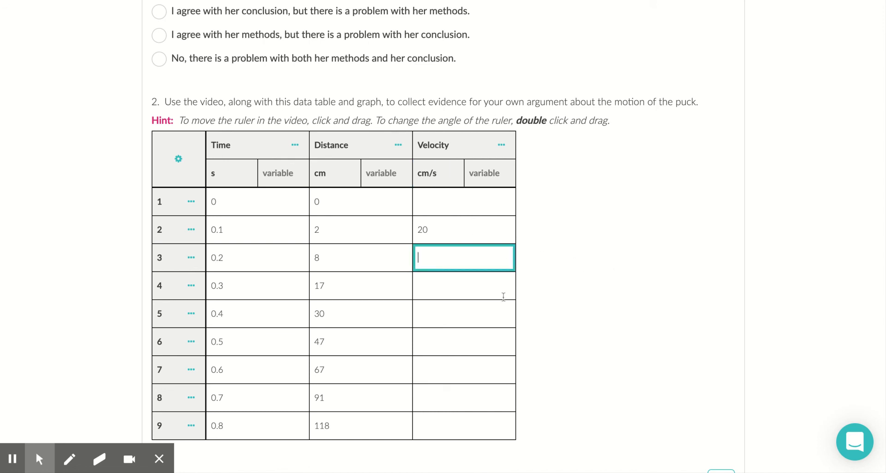
scroll(502, 297, down, 5)
scroll(504, 296, down, 5)
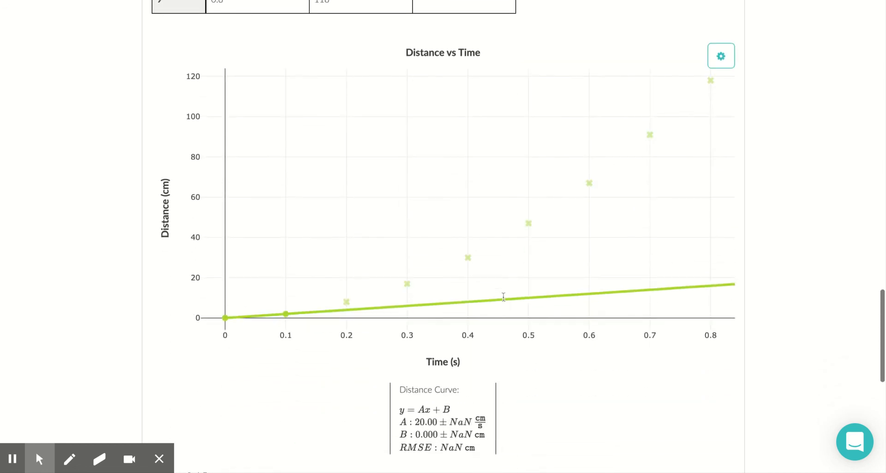
click(346, 292)
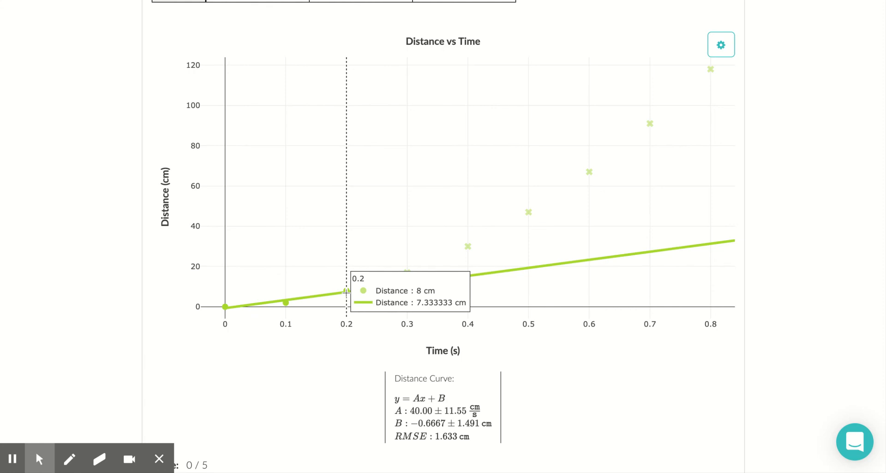
click(225, 306)
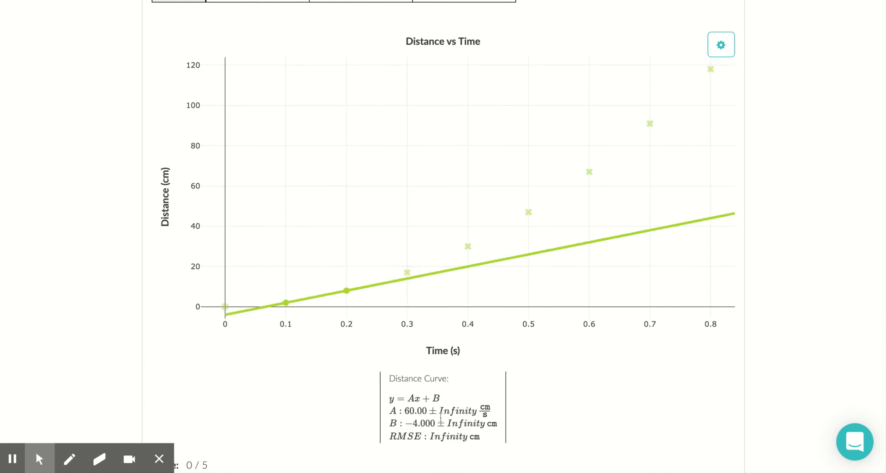
- Enter the fit's slope, 60, as the velocity at 0.2 s
scroll(561, 396, up, 10)
click(463, 269)
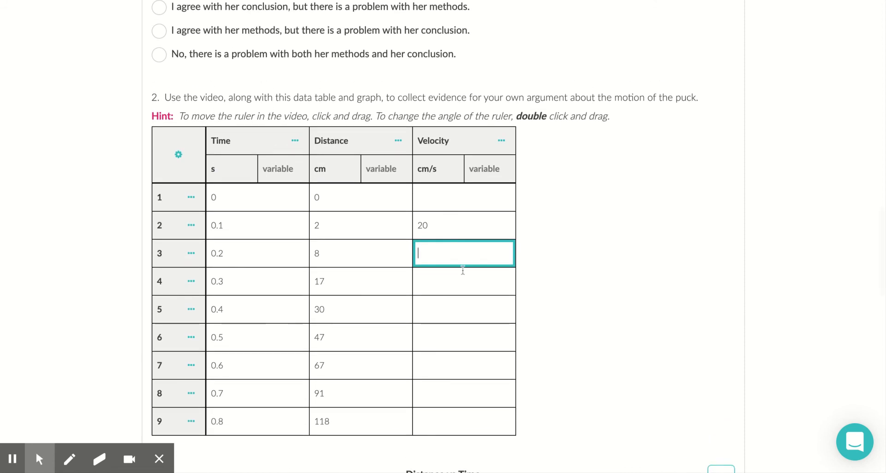
text(60)
click(442, 282)
- Exclude the 0.1 s point and include the 0.3 s point so the linear fit uses only 0.2 s and 0.3 s
scroll(439, 331, down, 9)
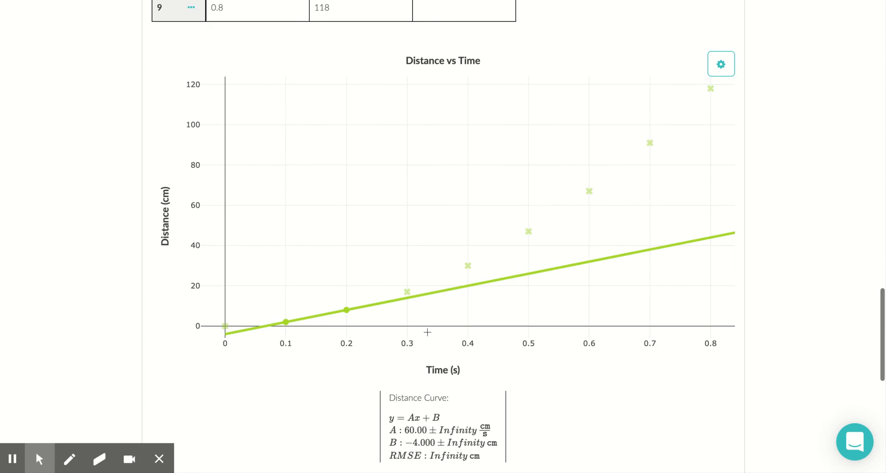
click(285, 322)
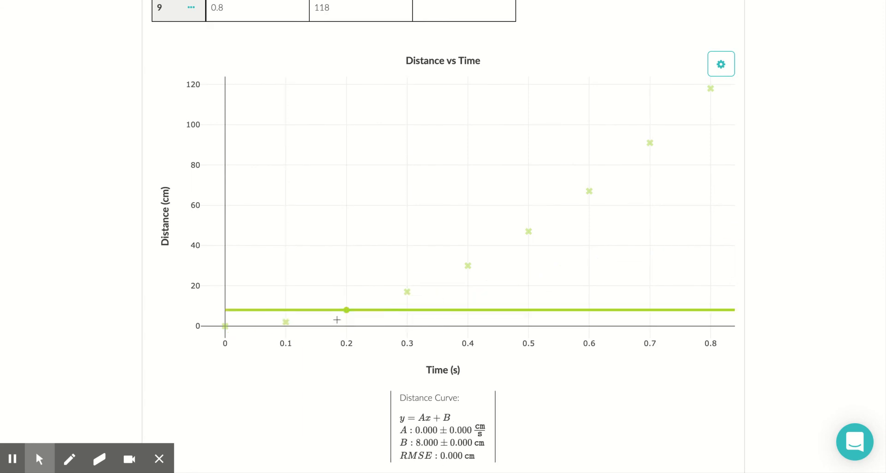
click(407, 292)
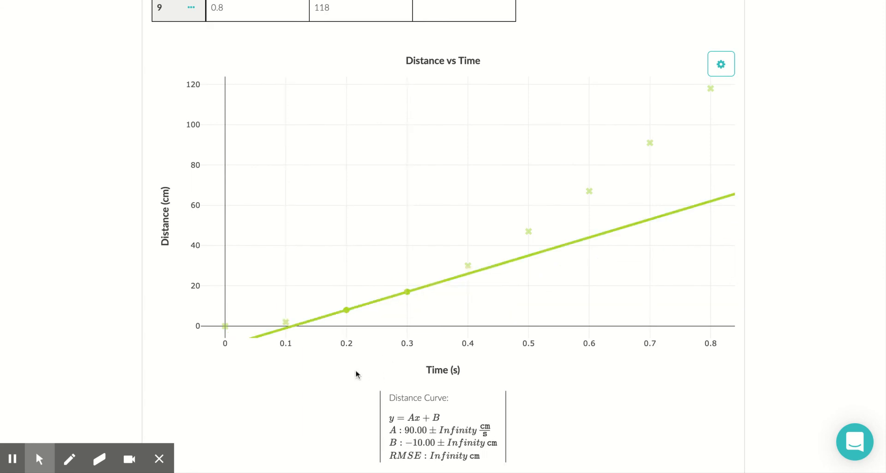
- Enter the fit's slope, 90, as the velocity at 0.3 s
scroll(475, 178, up, 7)
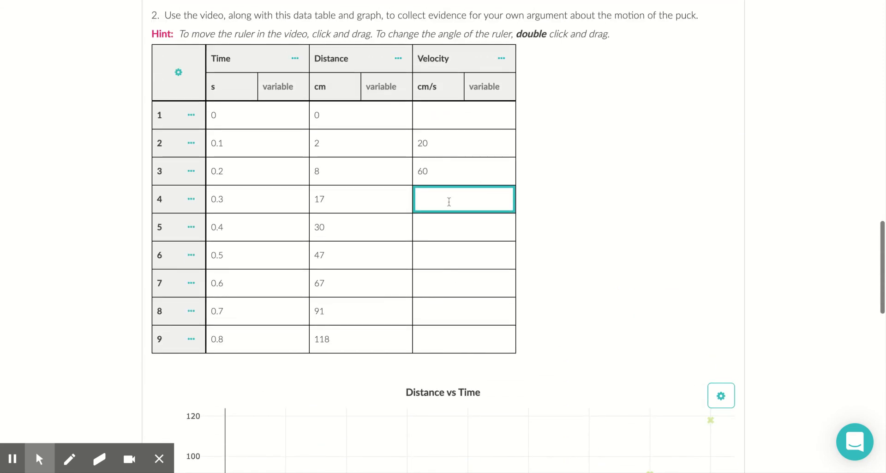
text(90)
click(465, 245)
scroll(455, 228, up, 3)
scroll(455, 229, down, 7)
scroll(443, 235, down, 2)
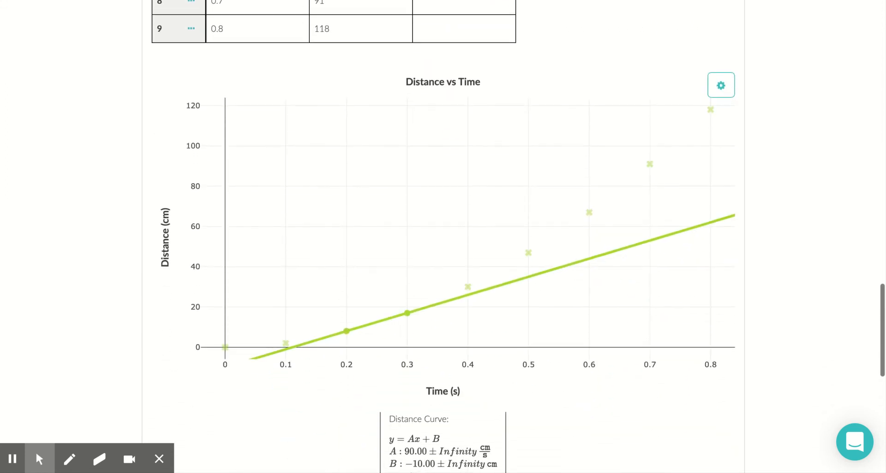
scroll(444, 236, up, 8)
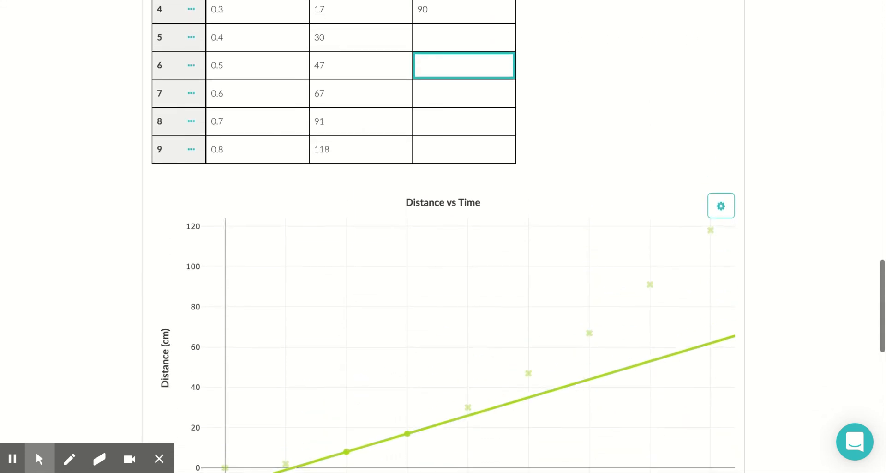